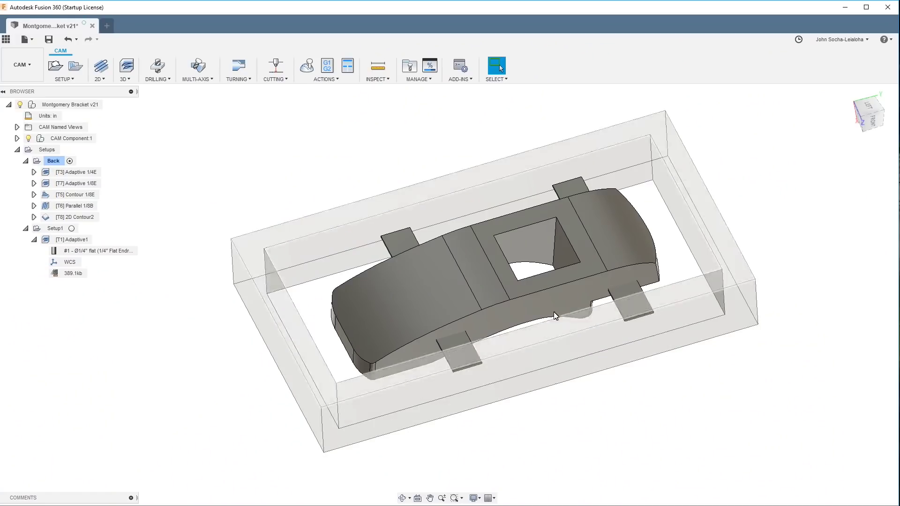
# - Show the [T1] Adaptive1 toolpath and its Ø1/4" flat endmill (tool #1) around the bracket
pyautogui.keyDown('shift'); pyautogui.moveTo(408, 304); pyautogui.dragTo(542, 434, button='middle'); pyautogui.keyUp('shift')
pyautogui.click(365, 248)
pyautogui.scroll(-5, 365, 248)
pyautogui.click(542, 434)
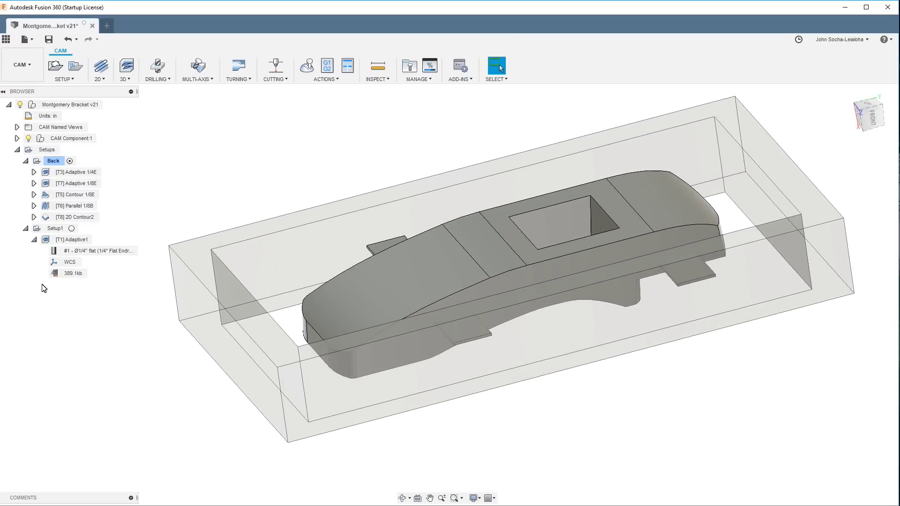
pyautogui.click(68, 241)
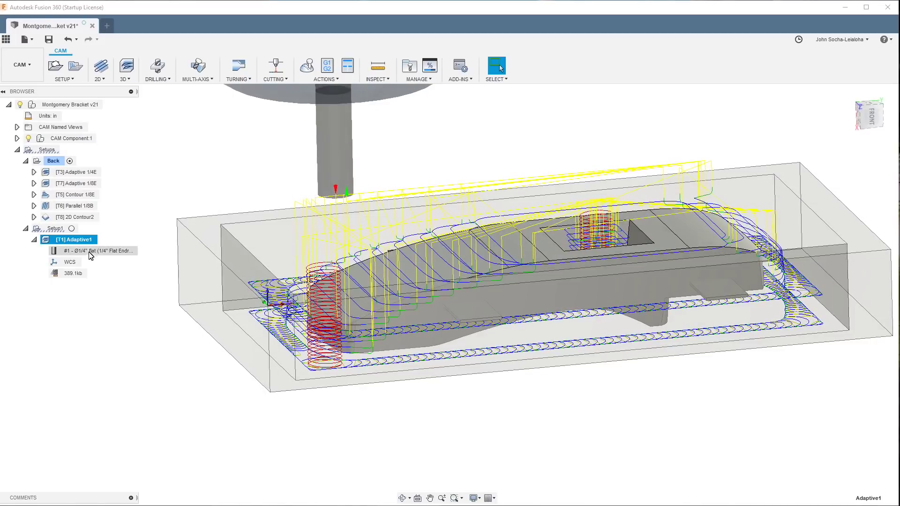
# - Review Adaptive1's Heights and Passes settings and accept them so the toolpath recomputes
pyautogui.rightClick(88, 246)
pyautogui.click(102, 253)
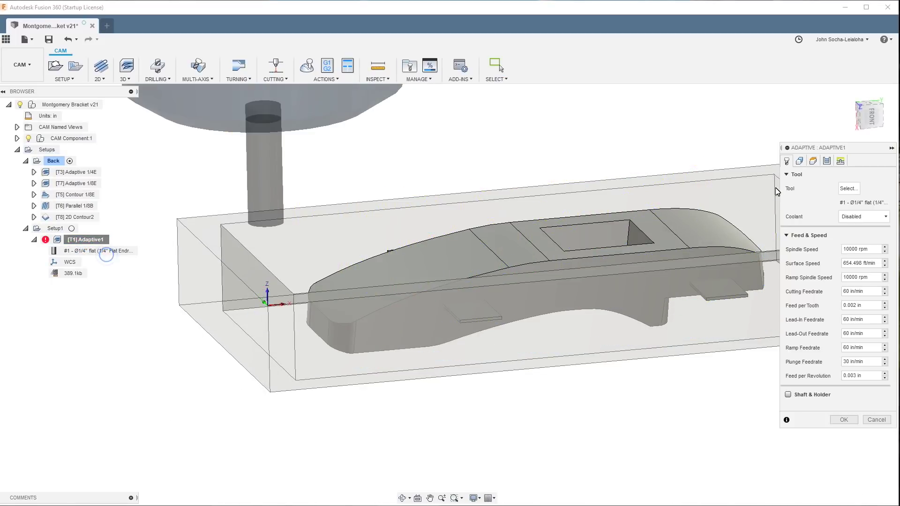
pyautogui.click(820, 162)
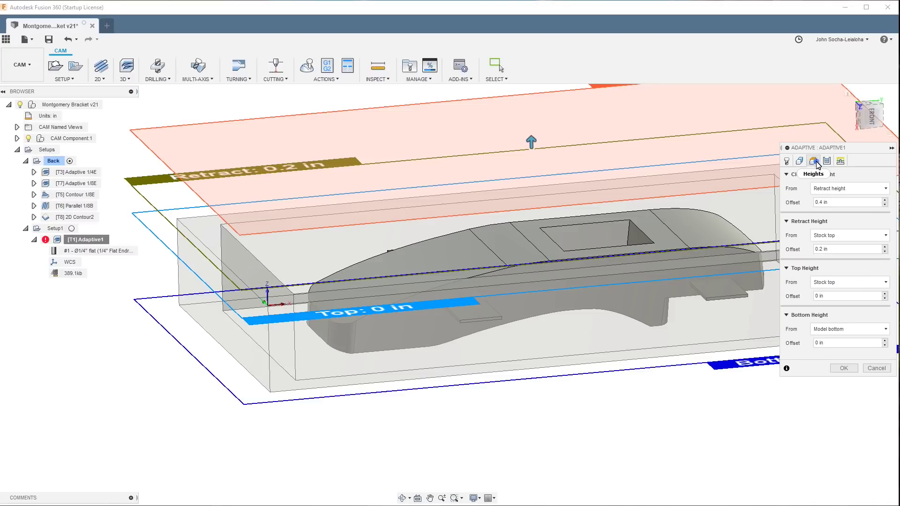
pyautogui.click(828, 161)
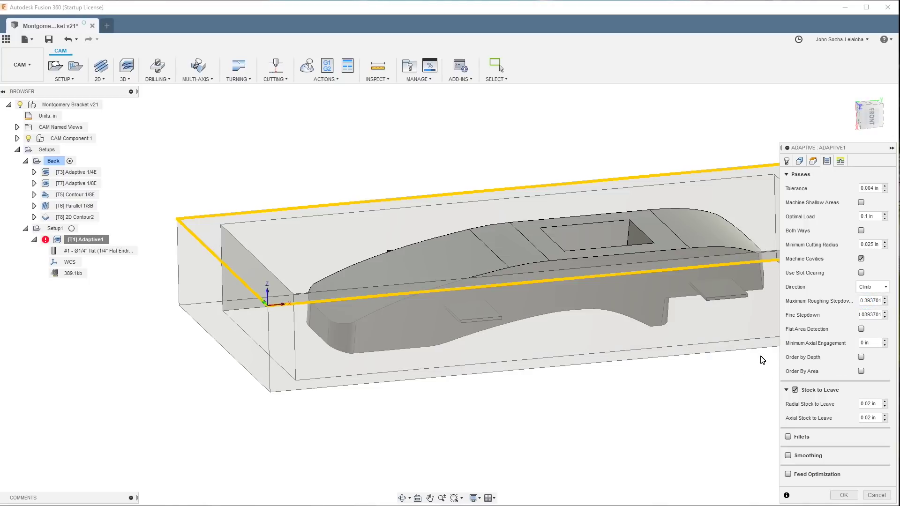
pyautogui.scroll(-1, 760, 359)
pyautogui.scroll(-3, 762, 359)
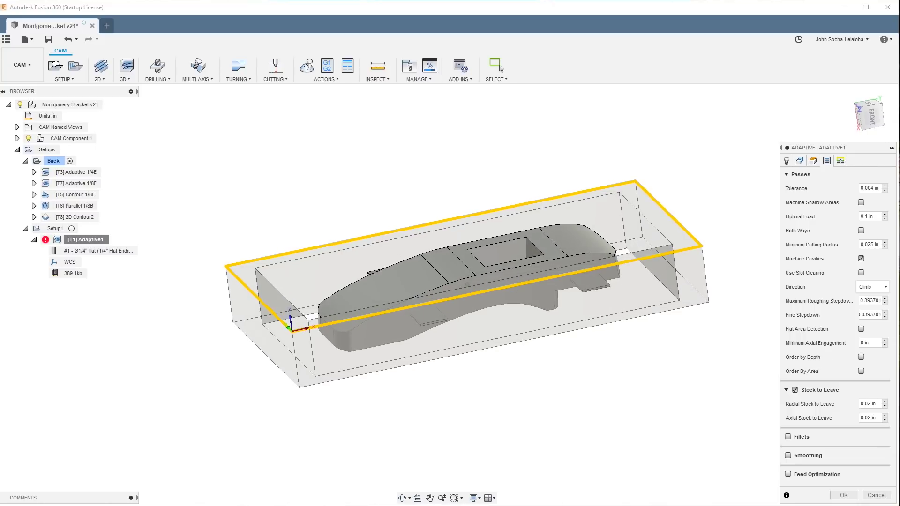
pyautogui.click(844, 495)
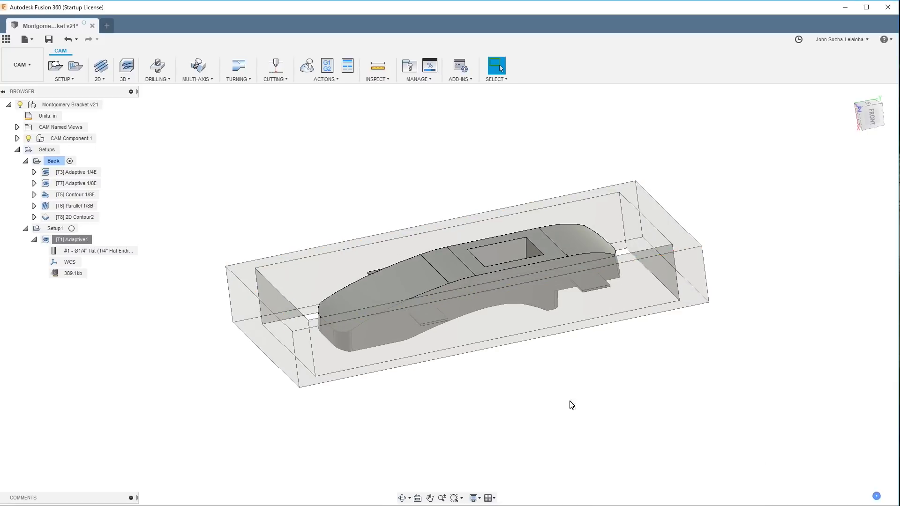
pyautogui.click(268, 323)
# - In G-Wizard Feeds/Speeds, change Cut Depth from 0.375 to 0.3 in for 9501 RPM and 10.956 ipm
pyautogui.hotkey('alt', 'Tab')
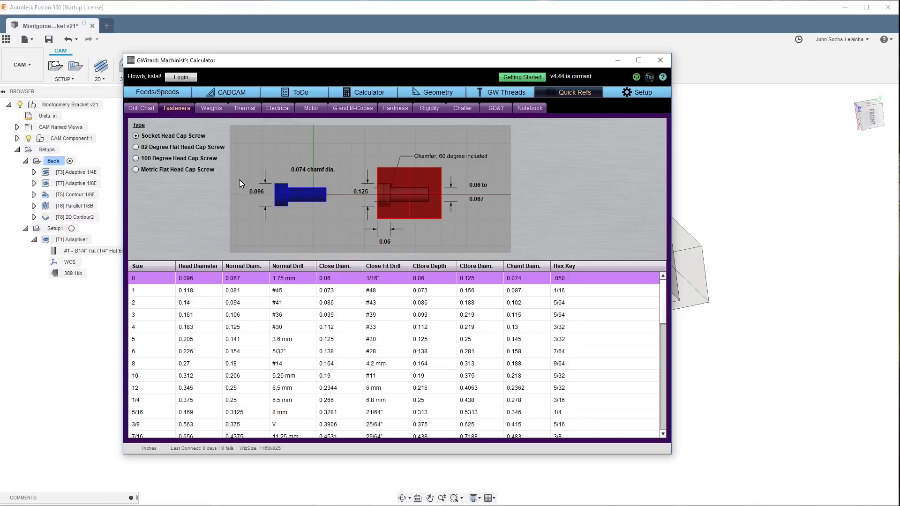
pyautogui.click(166, 95)
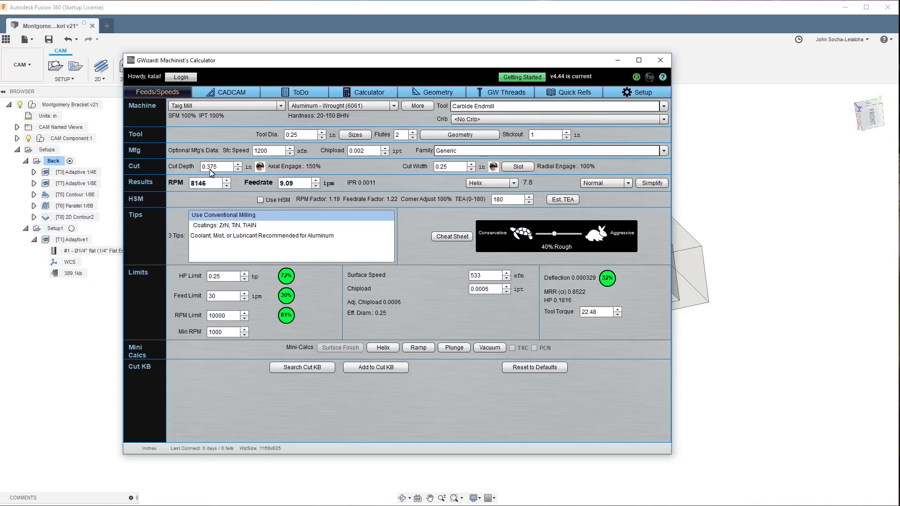
pyautogui.doubleClick(213, 184)
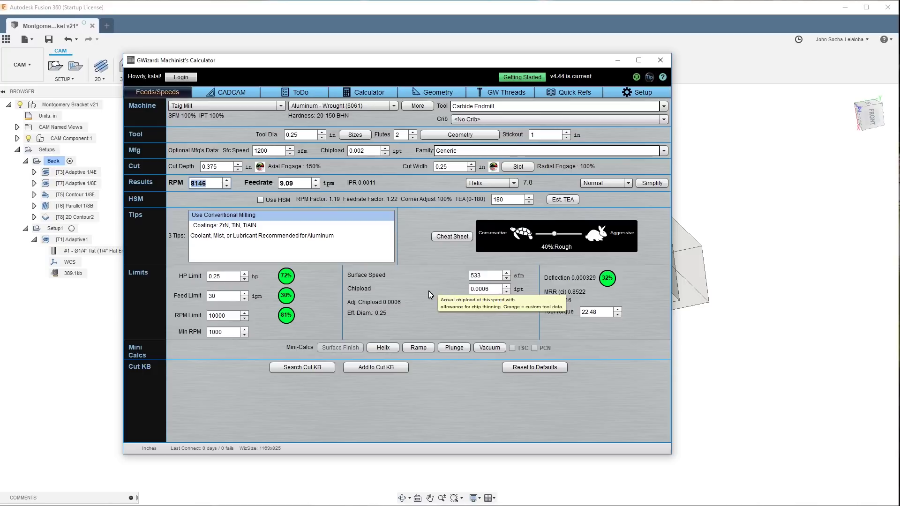
pyautogui.click(221, 167)
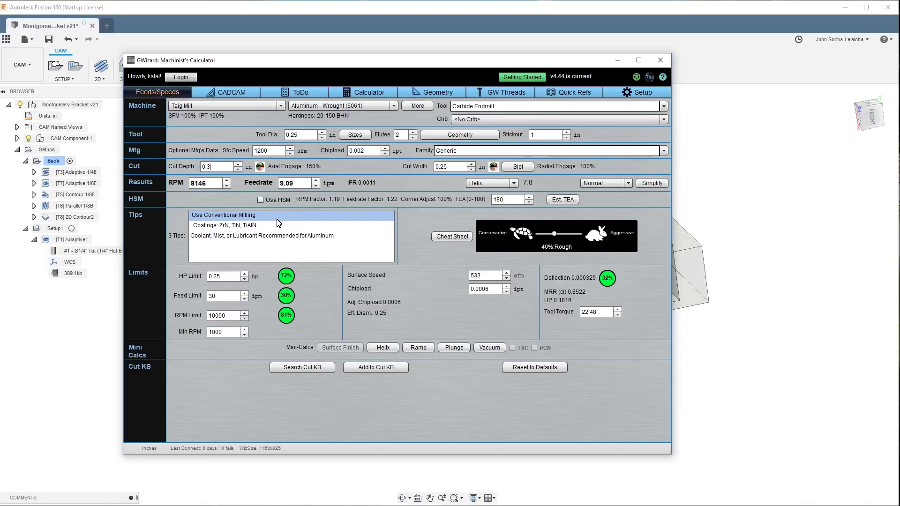
pyautogui.press('Tab')
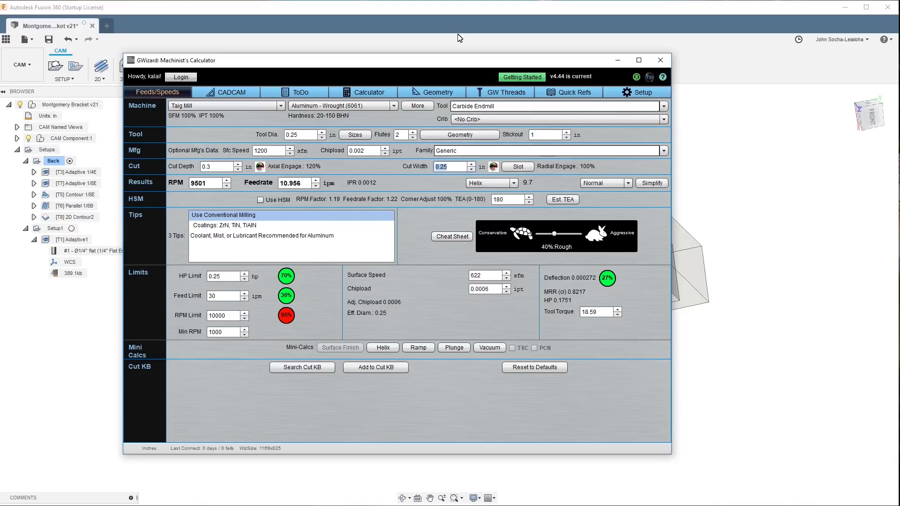
pyautogui.click(479, 64)
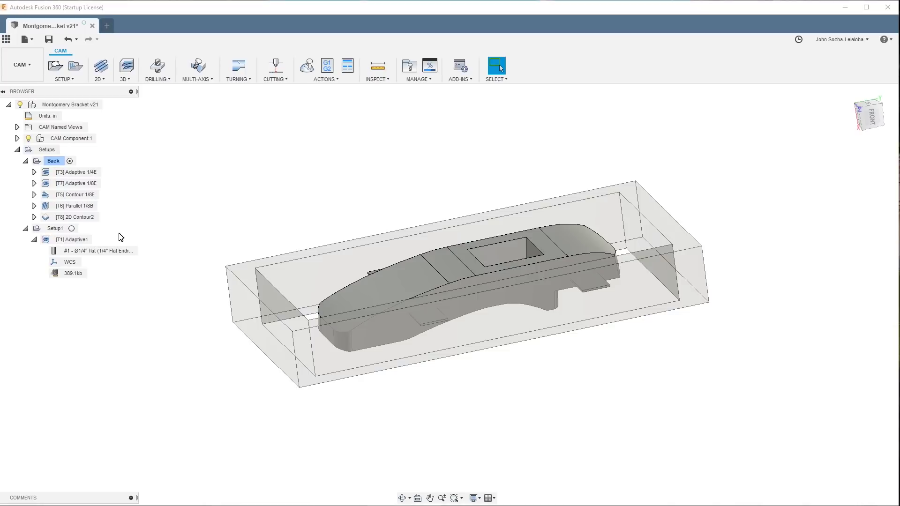
# - Change Adaptive1's Maximum Roughing Stepdown on the Passes tab to 0.3 in and regenerate
pyautogui.click(115, 251)
pyautogui.doubleClick(126, 257)
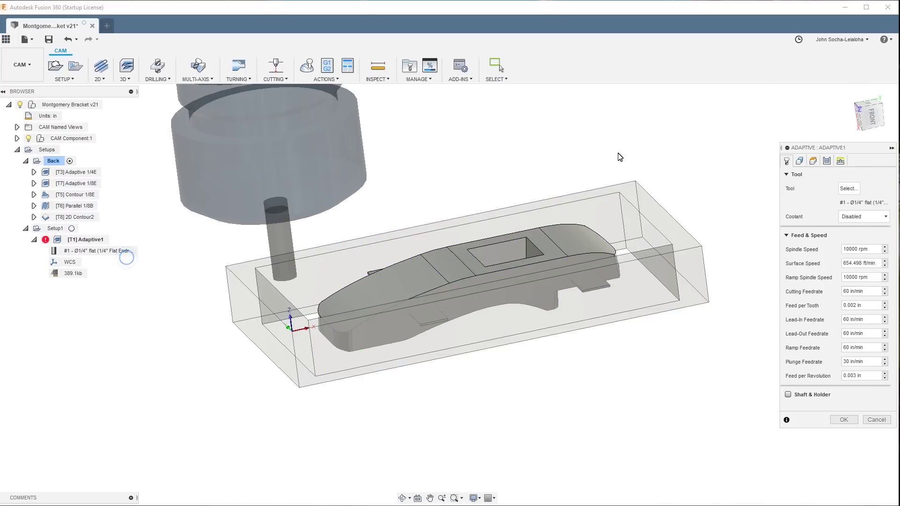
pyautogui.click(827, 161)
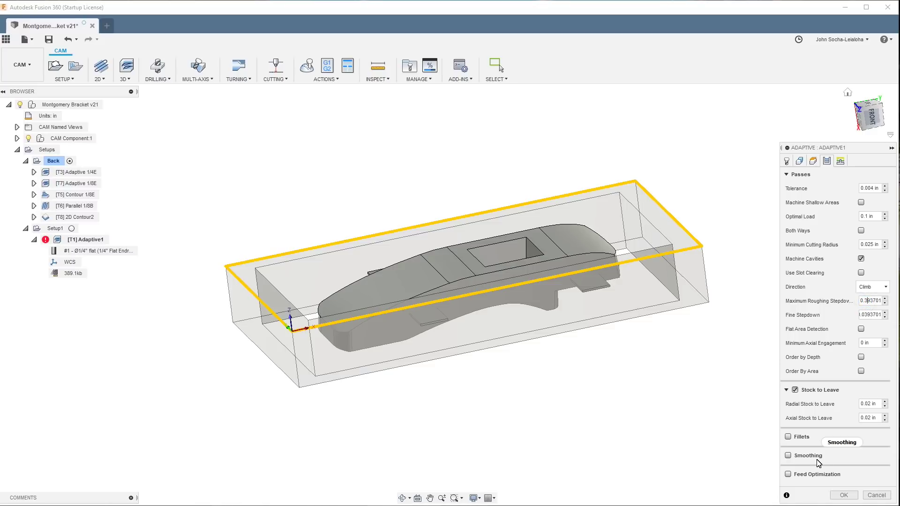
pyautogui.moveTo(819, 463)
pyautogui.hotkey('shift', 'End')
pyautogui.press('Delete')
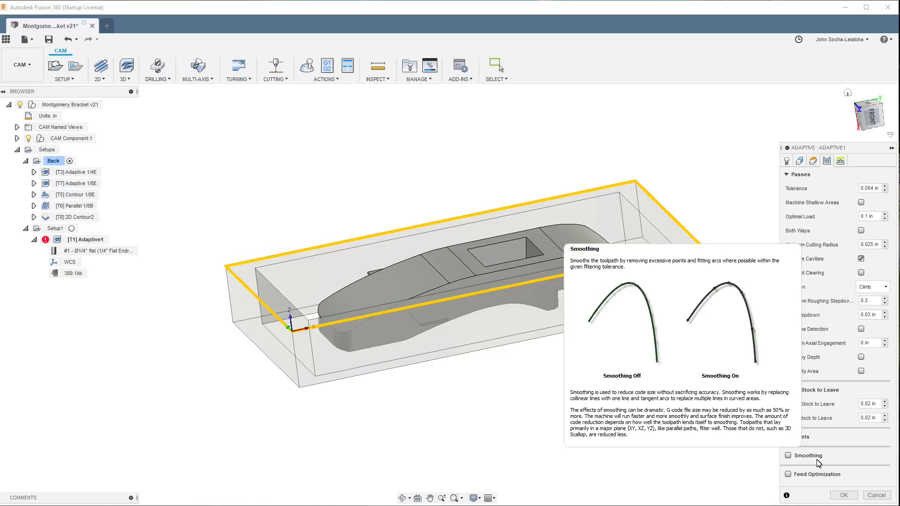
pyautogui.click(844, 496)
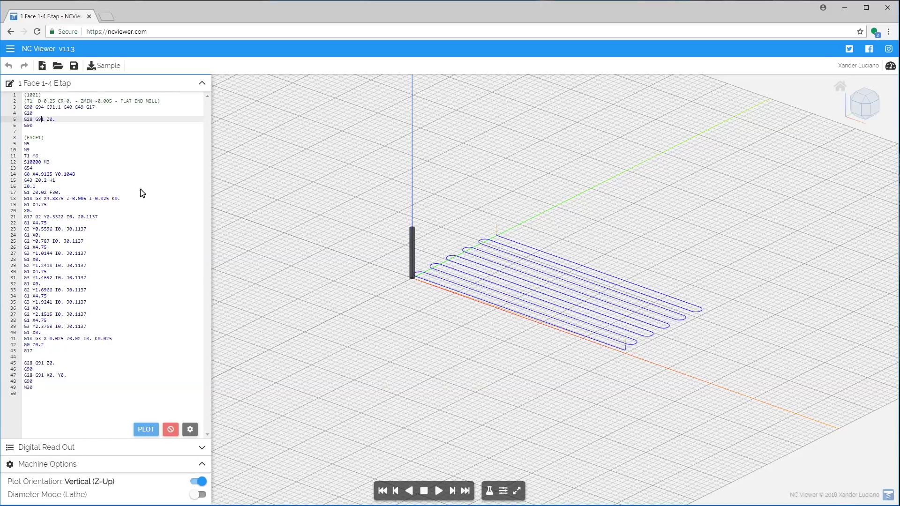
# - Highlight the G28 G91 Z0. retract on line 5 of the facing program
pyautogui.moveTo(25, 120); pyautogui.dragTo(55, 120)
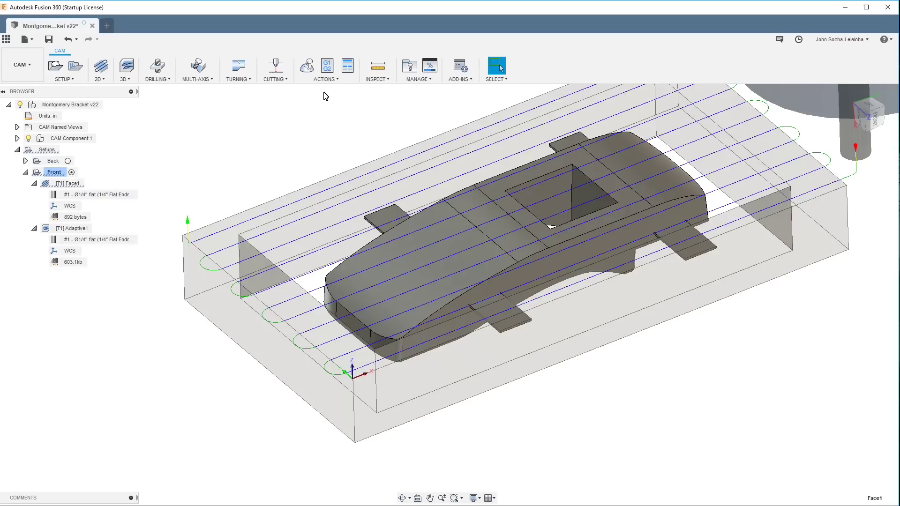
# - Post the facing program for Mach3 with G28 Safe retracts set to No, saving as 1 Face 1-4 E.tap
pyautogui.click(327, 68)
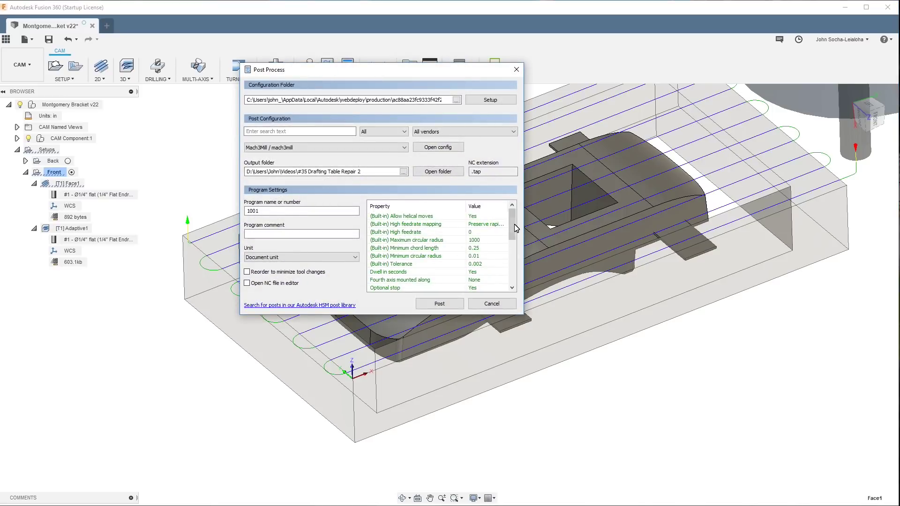
pyautogui.moveTo(513, 227); pyautogui.dragTo(522, 253)
pyautogui.click(411, 272)
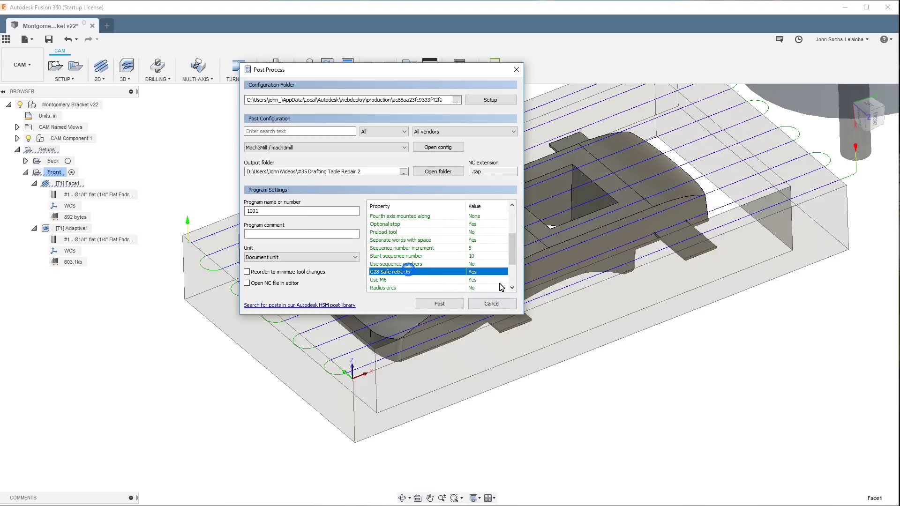
pyautogui.click(505, 273)
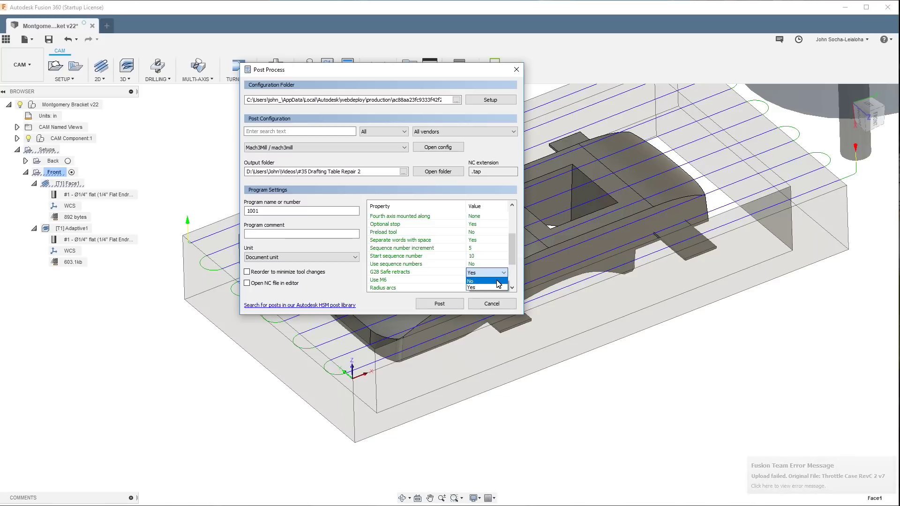
pyautogui.click(496, 280)
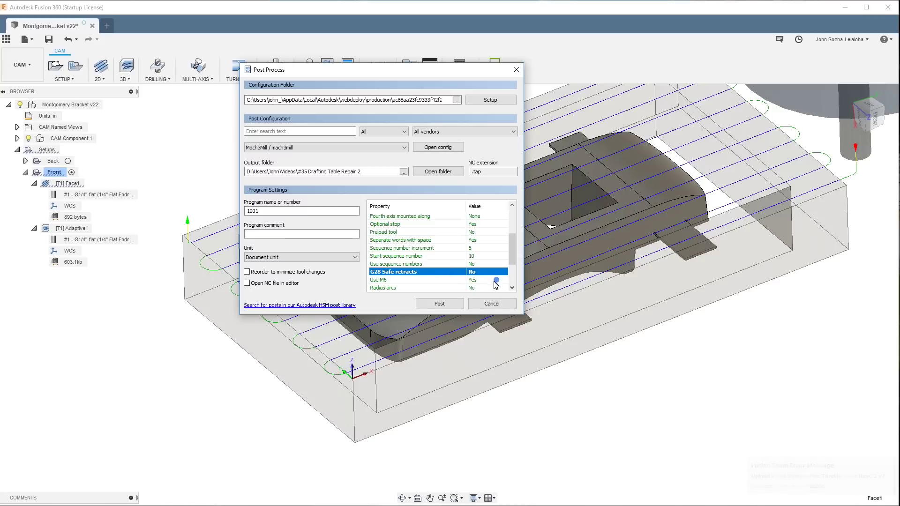
pyautogui.click(439, 304)
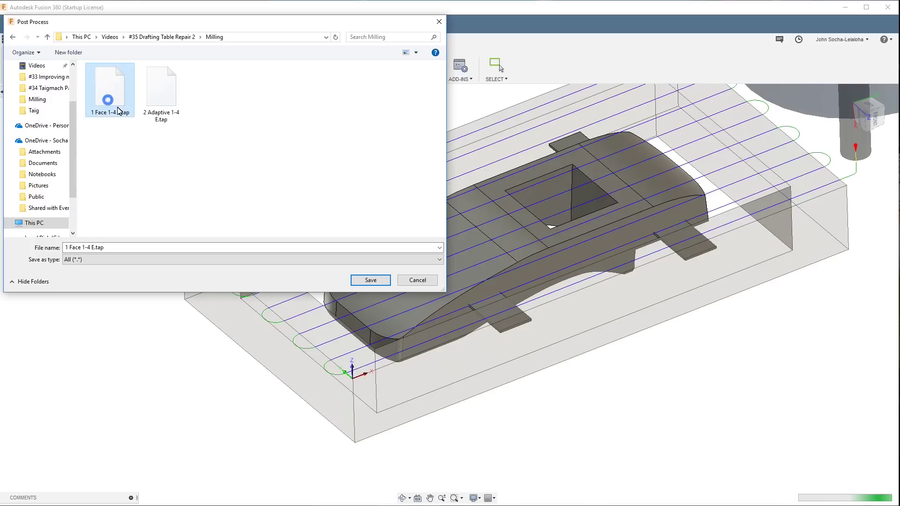
pyautogui.click(375, 281)
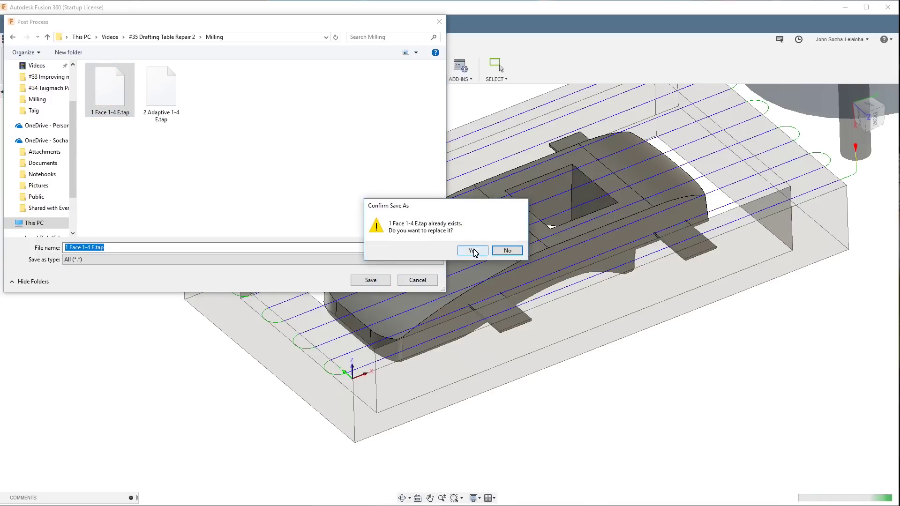